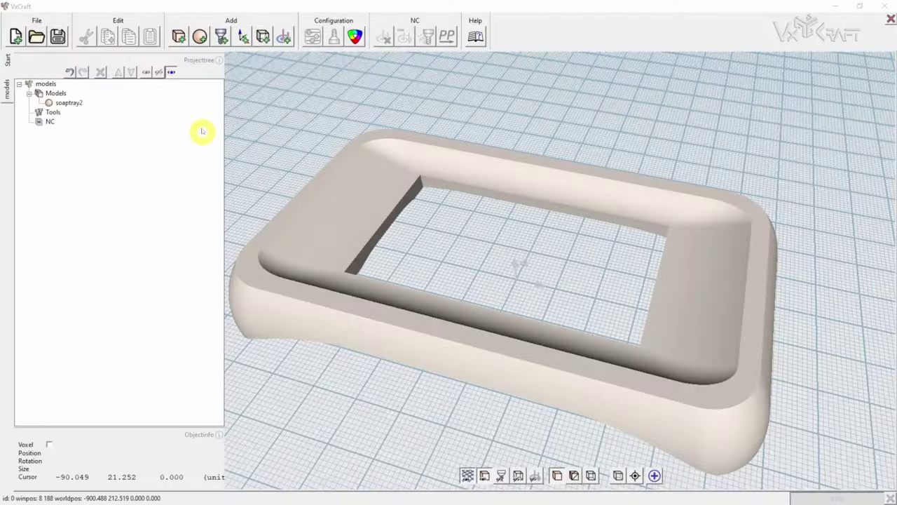
# Add a new NC-pack item to the project and open its zero-point settings
pyautogui.click(244, 36)
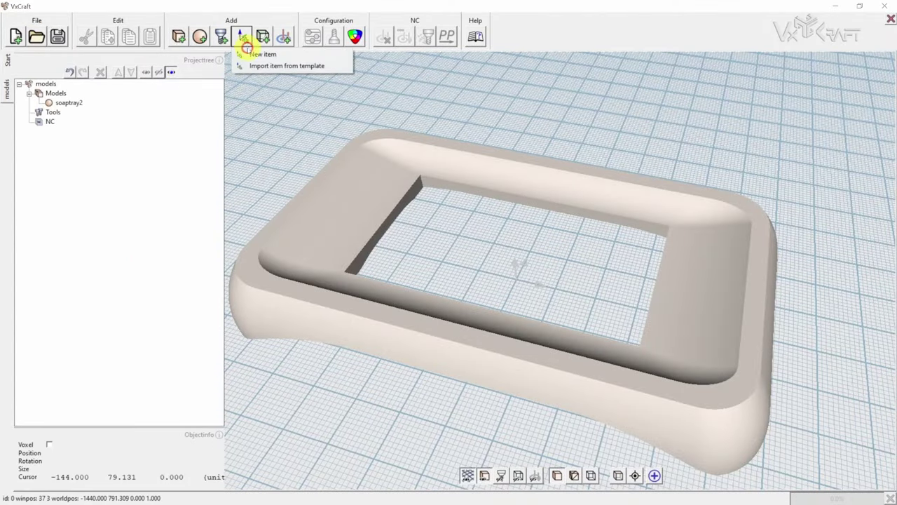
pyautogui.click(242, 50)
pyautogui.doubleClick(68, 131)
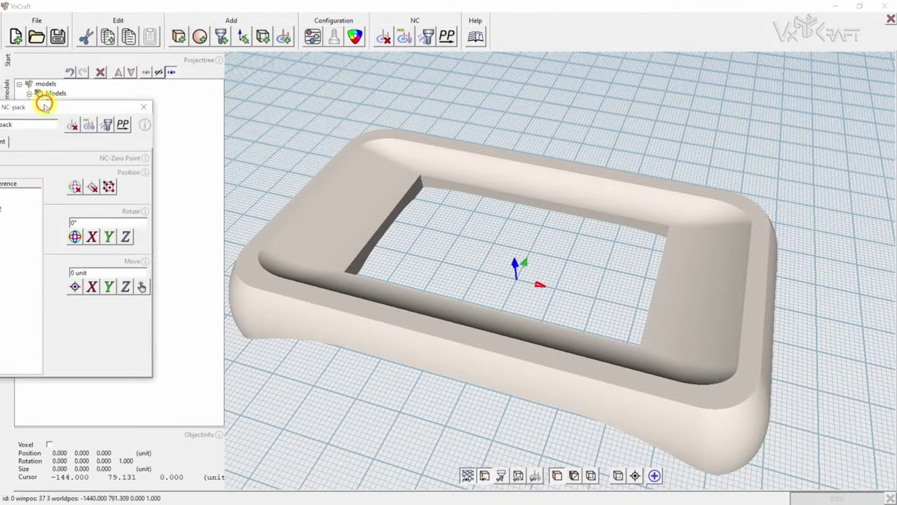
pyautogui.moveTo(44, 104); pyautogui.dragTo(134, 132)
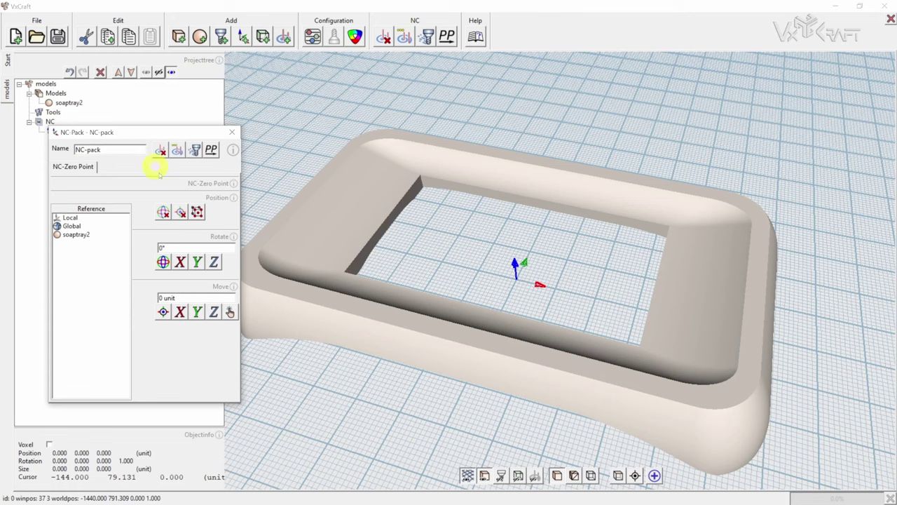
# Place the NC-pack zero point at the far inner corner of the soap tray's opening and display object values in voxels
pyautogui.click(230, 313)
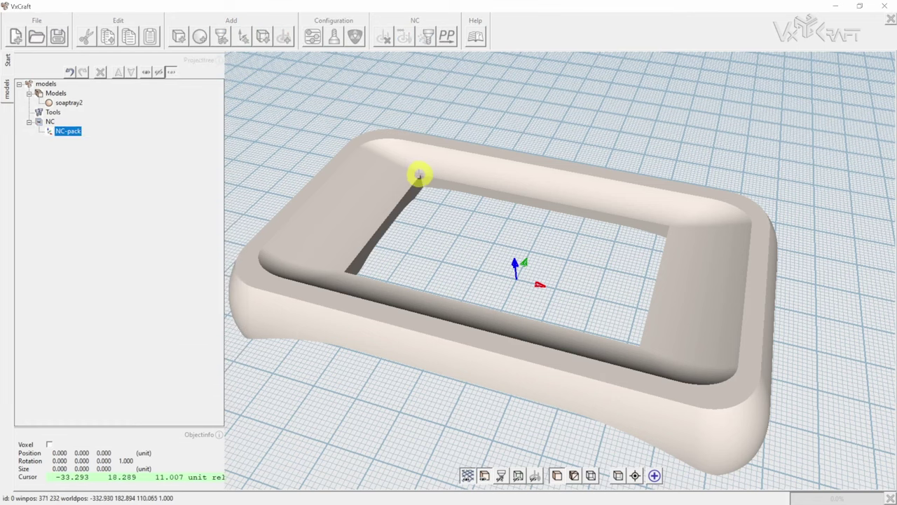
pyautogui.click(419, 174)
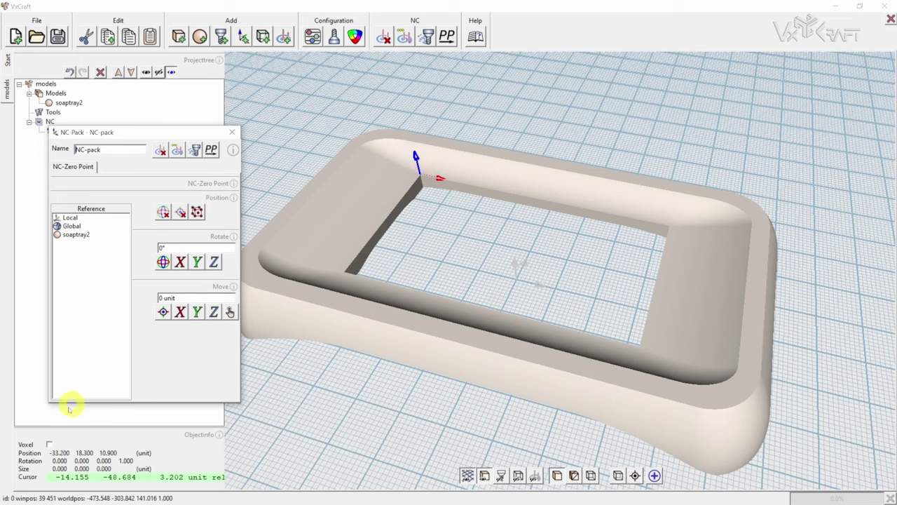
pyautogui.click(49, 444)
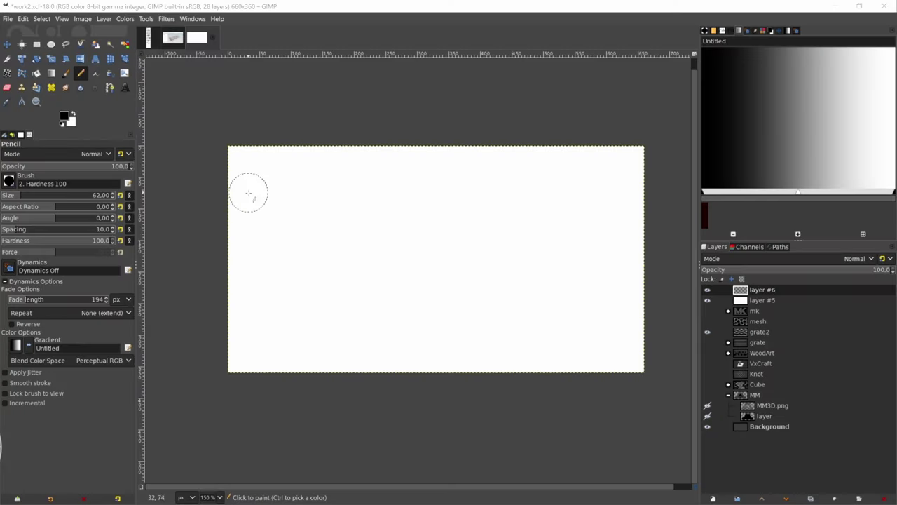
# Switch to GIMP and draw three horizontal black stripes across the 660x360 white image using a hard 62 px Pencil
pyautogui.click(248, 194)
pyautogui.keyDown('shift'); pyautogui.click(619, 195); pyautogui.keyUp('shift')
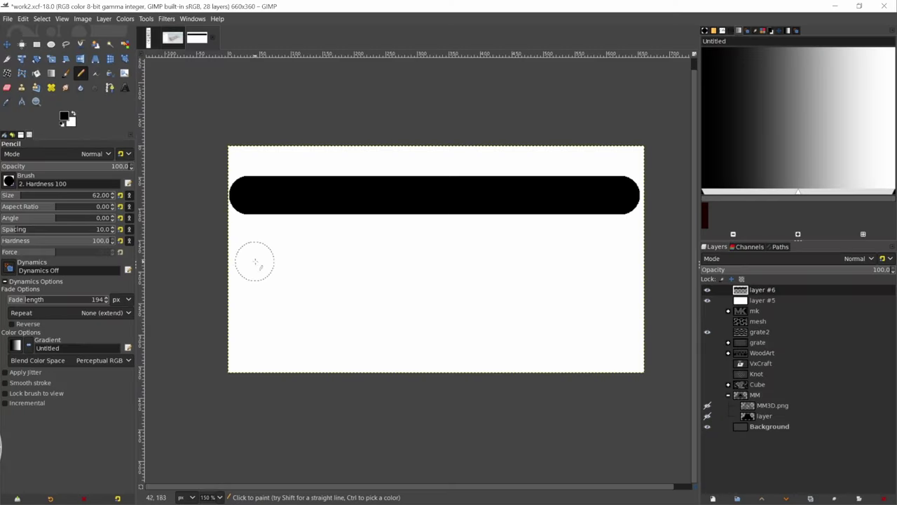
pyautogui.click(250, 259)
pyautogui.keyDown('shift'); pyautogui.click(621, 260); pyautogui.keyUp('shift')
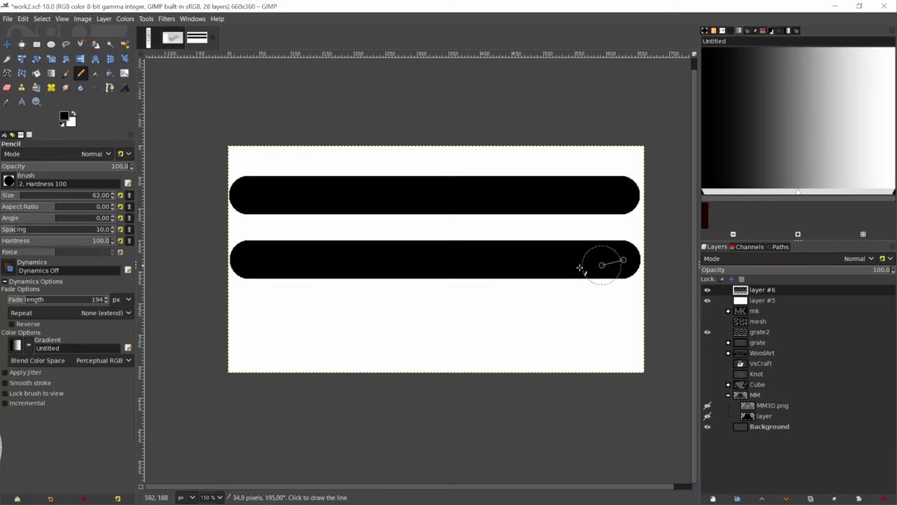
pyautogui.click(250, 321)
pyautogui.keyDown('shift'); pyautogui.click(620, 321); pyautogui.keyUp('shift')
# Apply the Ripple distortion to the striped layer, stretching the sine waves into longer, flatter curves
pyautogui.click(166, 18)
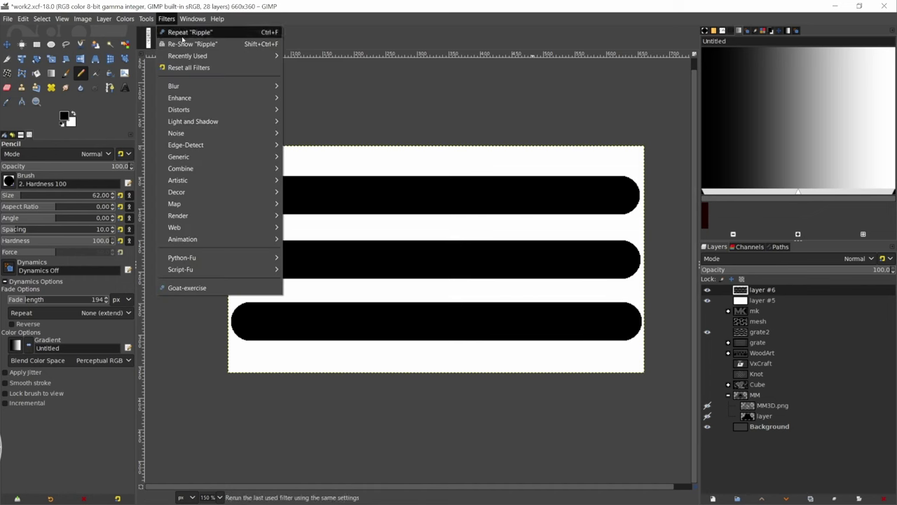
pyautogui.moveTo(211, 109)
pyautogui.click(305, 203)
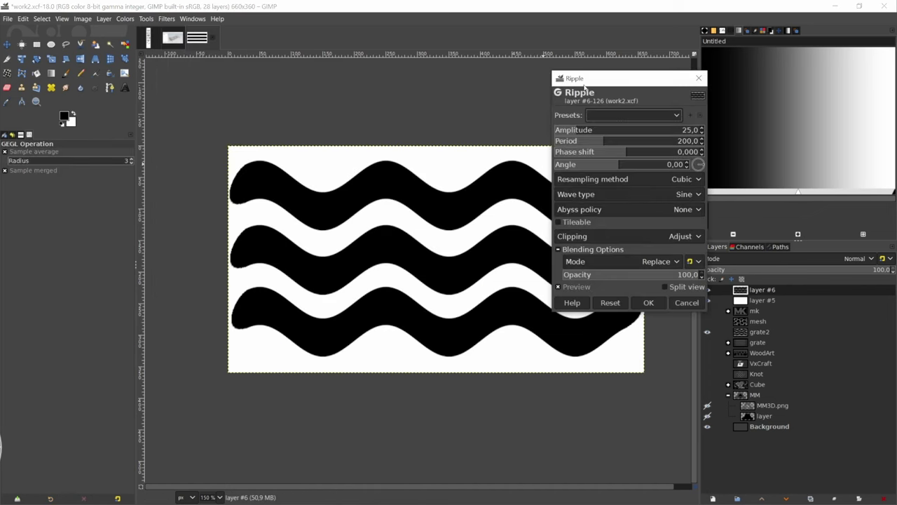
pyautogui.moveTo(663, 114); pyautogui.dragTo(694, 125)
pyautogui.click(727, 287)
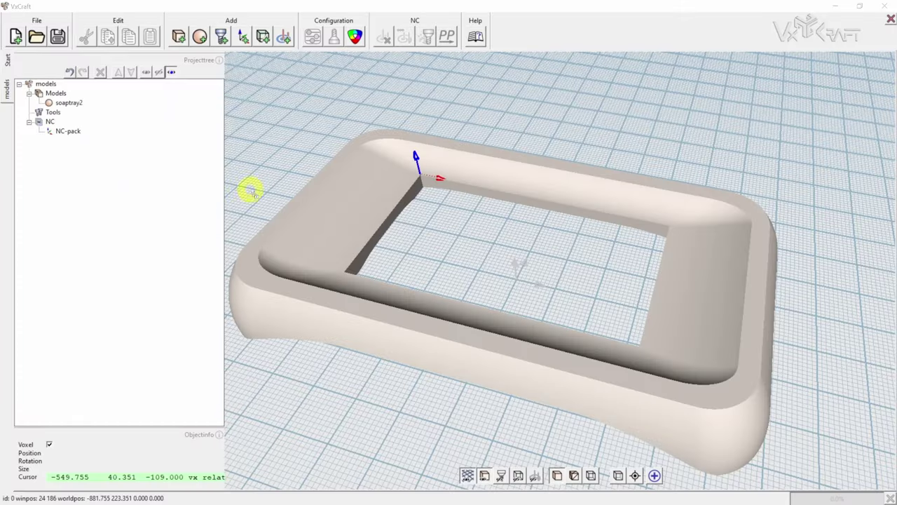
# Switch to VxCraft, move heightmap_grate2 to the NC-pack zero point, and lower it 1 unit along Z
pyautogui.moveTo(250, 190); pyautogui.dragTo(458, 185)
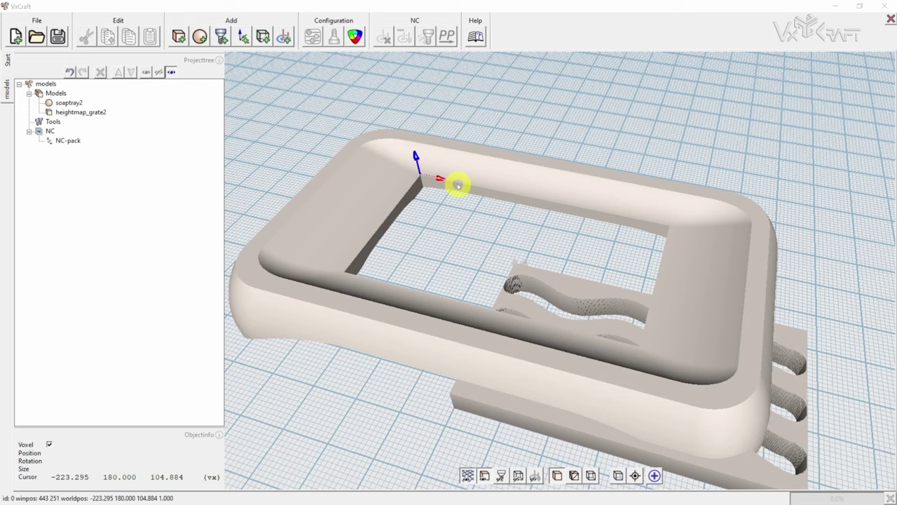
pyautogui.rightClick(76, 112)
pyautogui.click(126, 242)
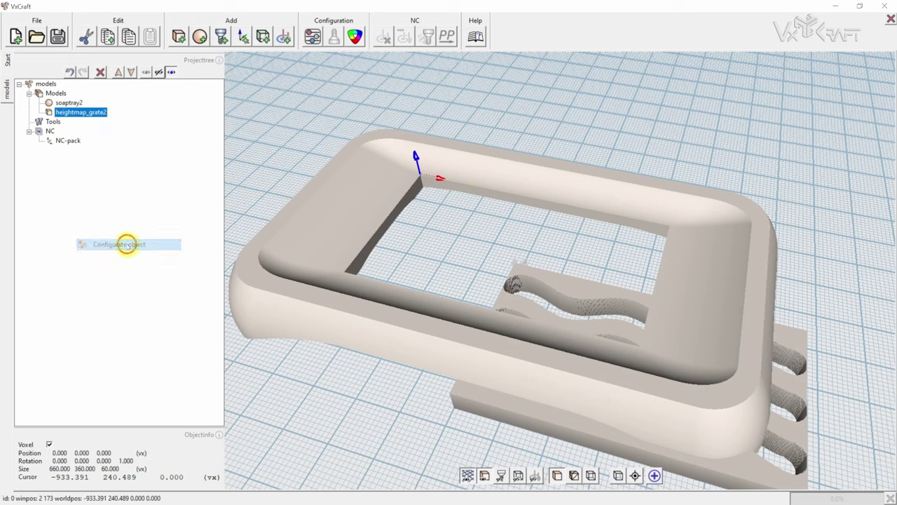
pyautogui.moveTo(0, 140); pyautogui.dragTo(136, 135)
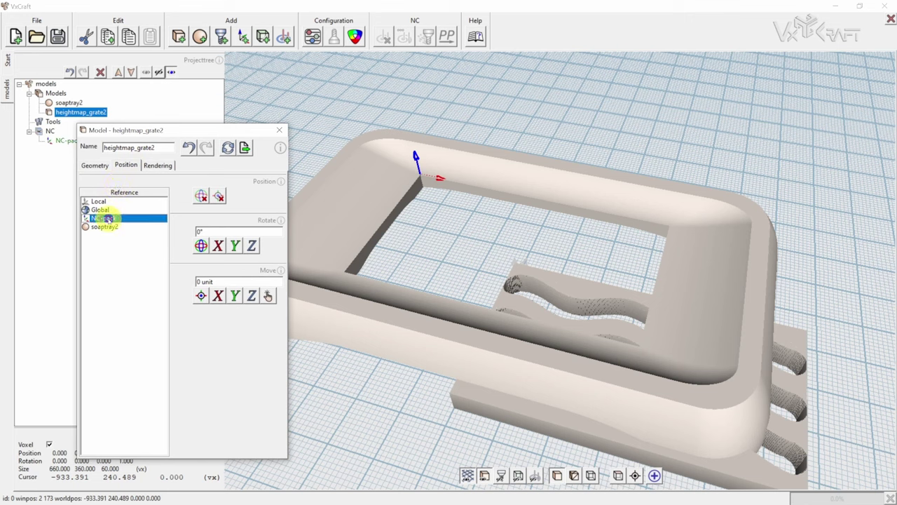
pyautogui.click(200, 295)
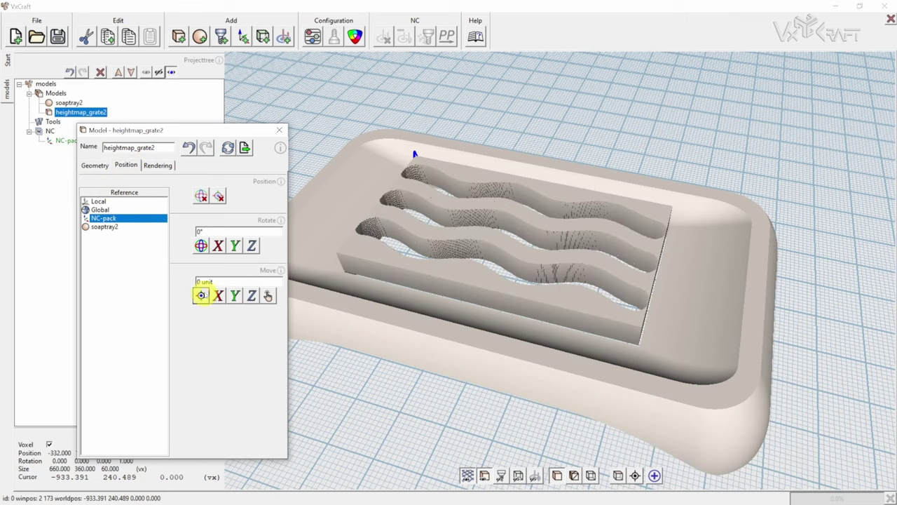
pyautogui.click(251, 295)
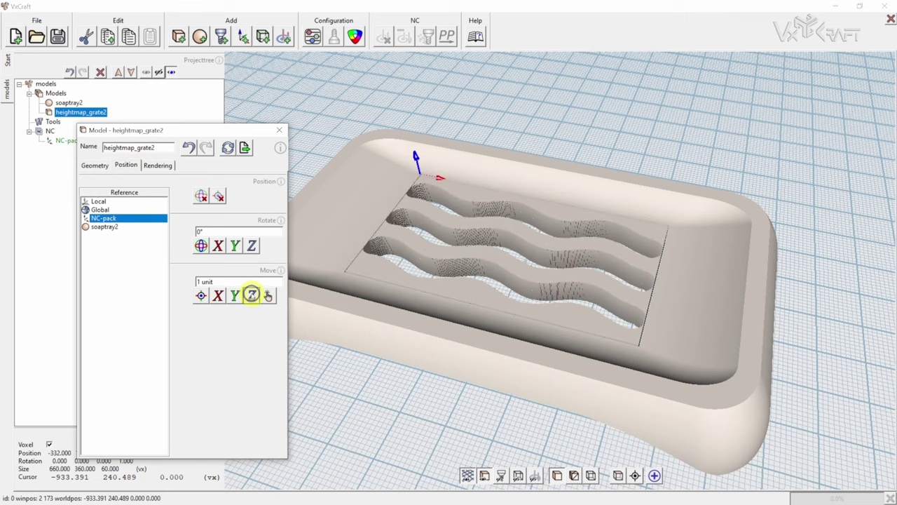
pyautogui.click(280, 130)
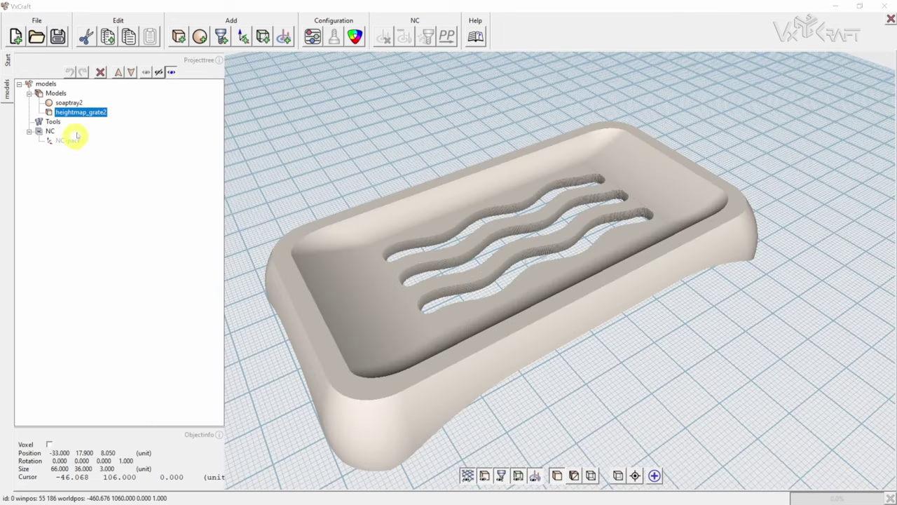
# Replace the source picture of heightmap_grate2 with heightmap_Knot.png
pyautogui.rightClick(94, 112)
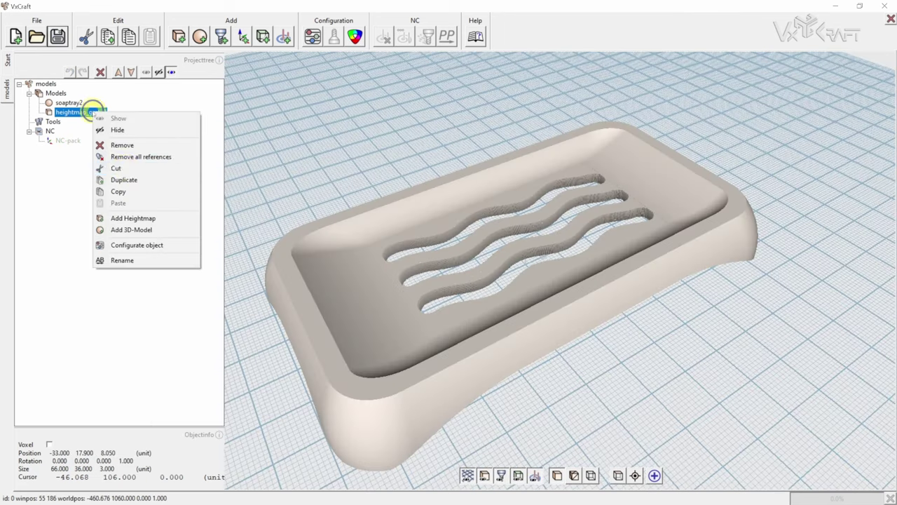
pyautogui.click(146, 246)
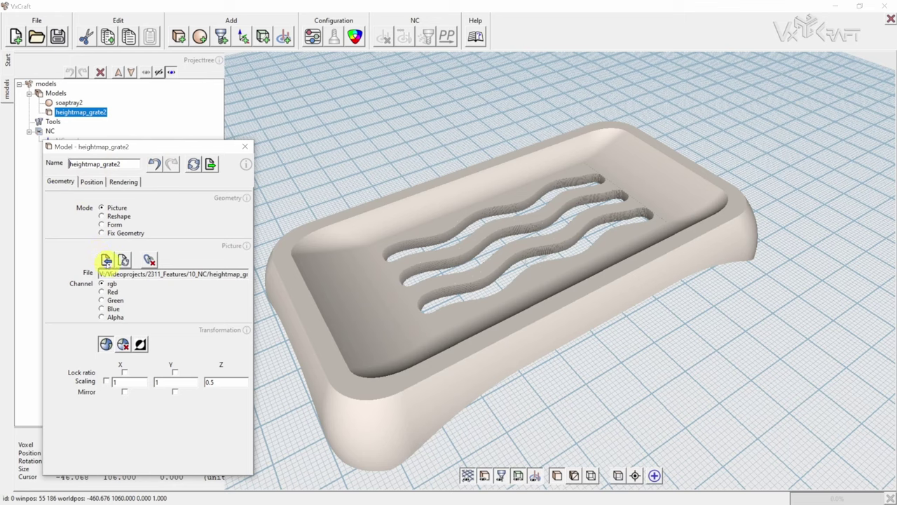
pyautogui.click(106, 260)
pyautogui.click(272, 324)
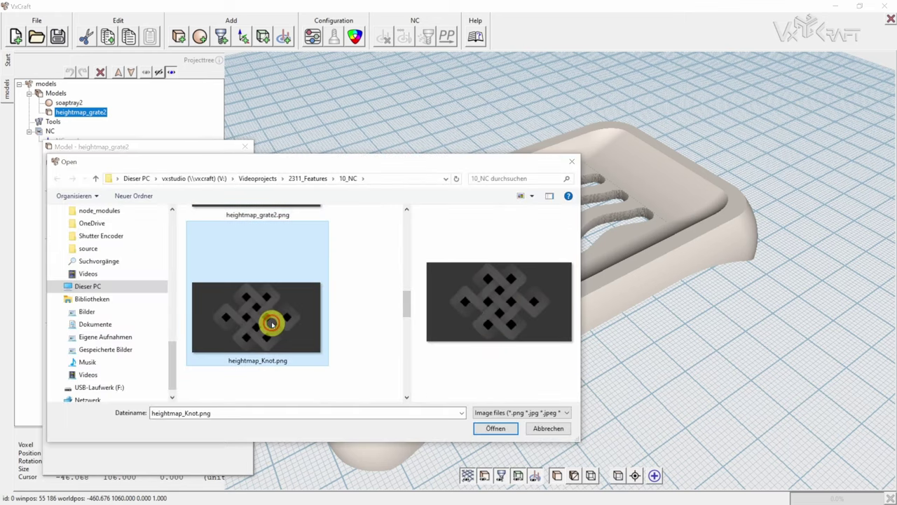
pyautogui.click(496, 428)
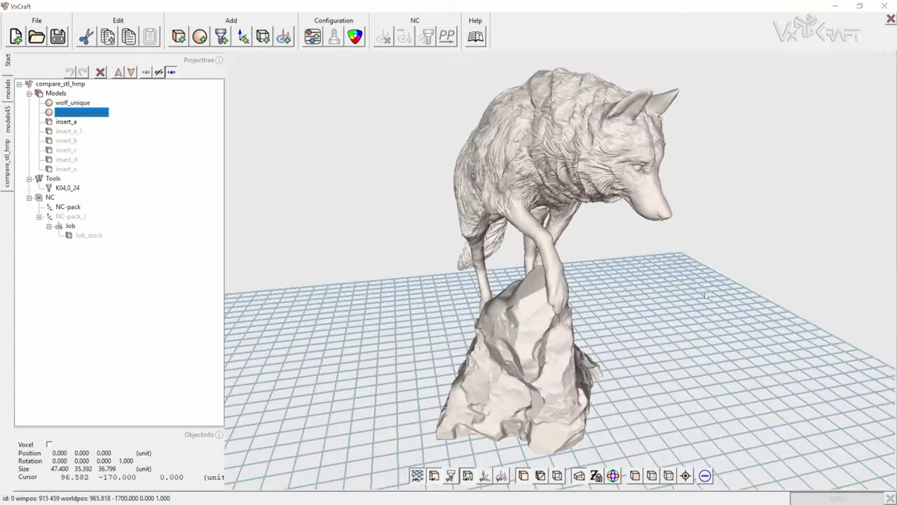
# Show wolf_unique_insert on the rock base, hide wolf_unique, and display the insert with its mesh edges
pyautogui.moveTo(655, 309); pyautogui.dragTo(576, 312, button='middle')
pyautogui.scroll(6, 566, 276)
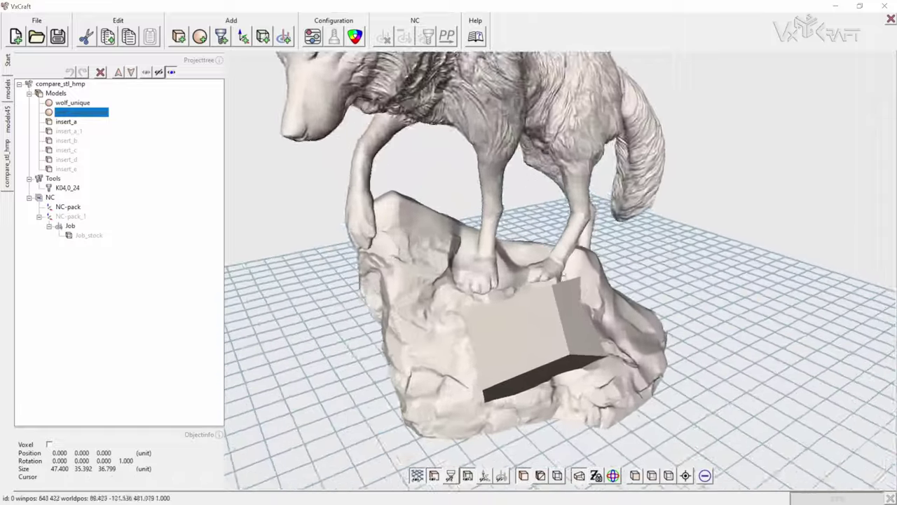
pyautogui.click(76, 113)
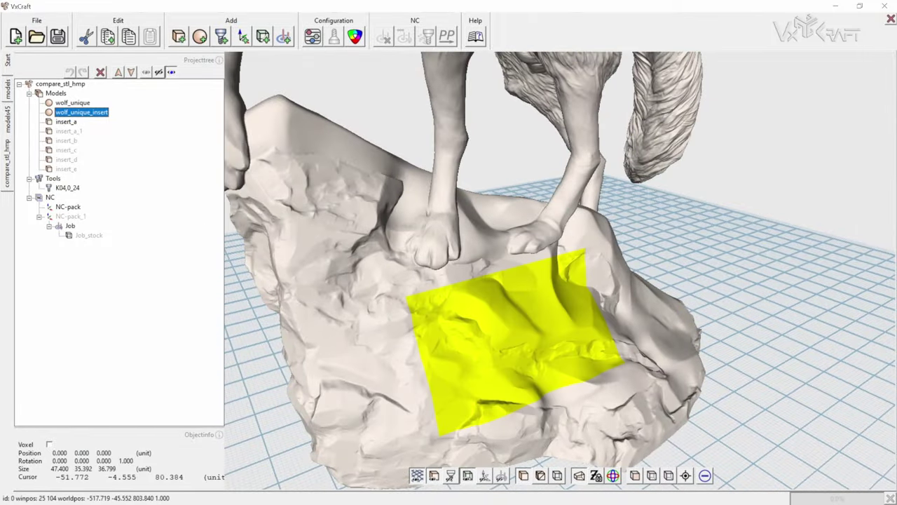
pyautogui.middleClick(81, 103)
pyautogui.click(540, 475)
pyautogui.scroll(5, 536, 329)
pyautogui.moveTo(504, 308)
pyautogui.mouseDown(button='middle')
pyautogui.moveTo(558, 235)
pyautogui.moveTo(581, 242)
pyautogui.mouseUp(button='middle')
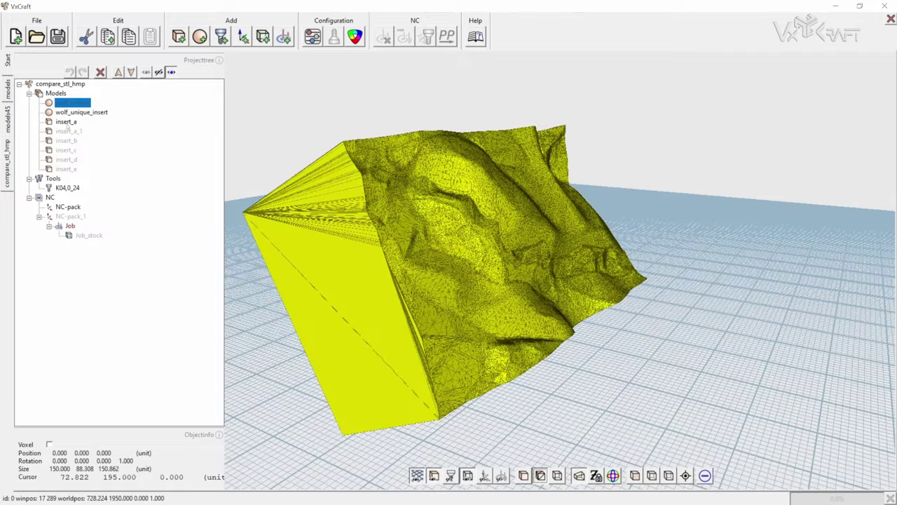
# Reshape insert_a as a heightmap referenced to wolf_unique_insert and orient it to NC-pack, with the NC zero point displayed
pyautogui.doubleClick(67, 122)
pyautogui.moveTo(194, 74); pyautogui.dragTo(179, 63)
pyautogui.click(145, 236)
pyautogui.click(78, 295)
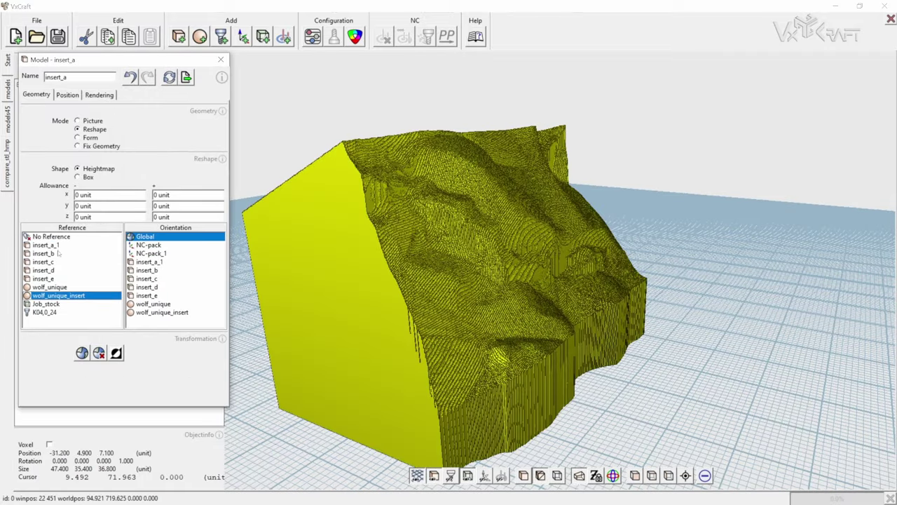
pyautogui.click(471, 403)
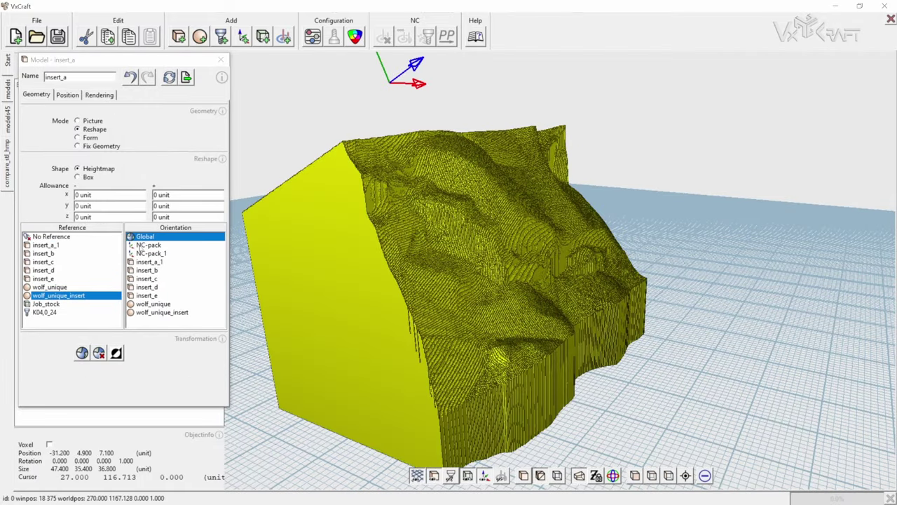
pyautogui.click(147, 244)
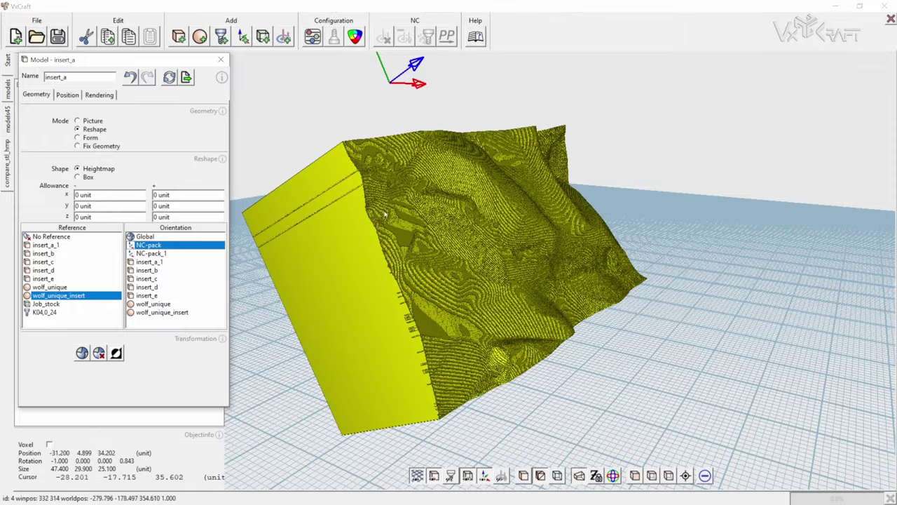
# Show the full wolf_unique model again around insert_a and hide wolf_unique_insert
pyautogui.moveTo(154, 59); pyautogui.dragTo(120, 125)
pyautogui.click(78, 103)
pyautogui.scroll(-4, 628, 224)
pyautogui.click(80, 112)
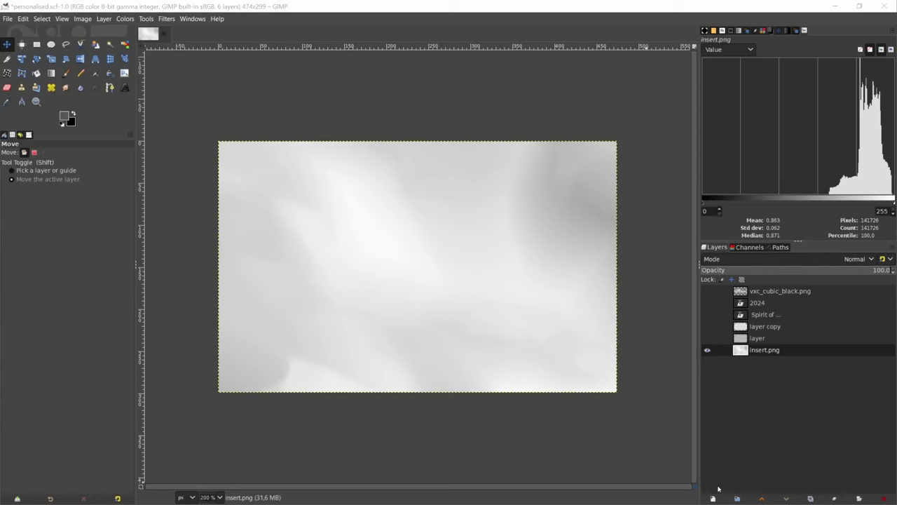
# Switch to GIMP, show the layer copy plaque over insert.png, preview the "Spirit of ..." and vxc_cubic_black.png layers, and leave the 2024 layer visible
pyautogui.click(707, 326)
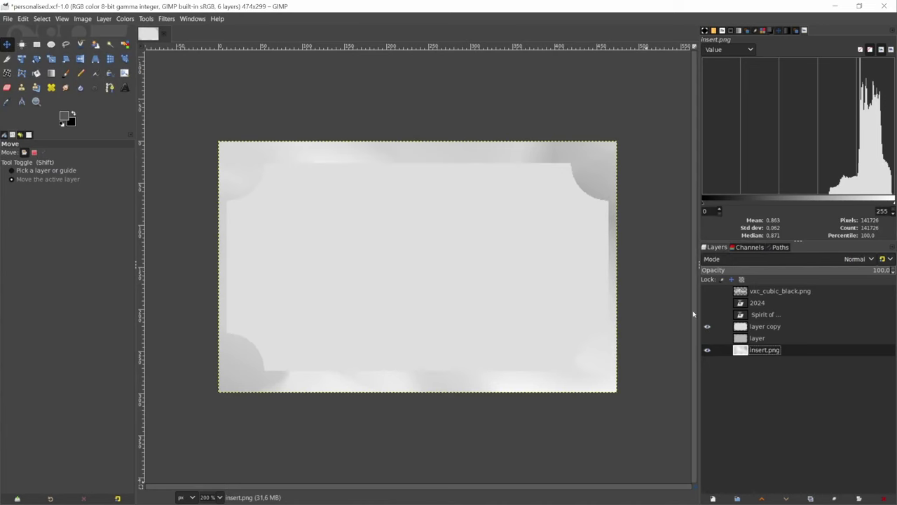
pyautogui.click(707, 315)
pyautogui.click(707, 315)
pyautogui.click(708, 291)
pyautogui.click(707, 291)
pyautogui.click(708, 302)
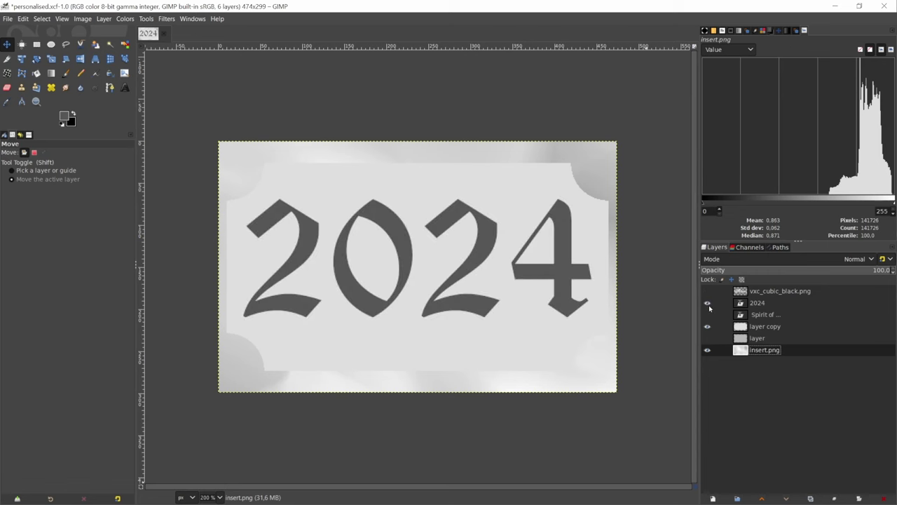
# Switch to VxCraft, hide insert_a, and display the Job toolpath over the 2024 insert on the wolf's rock base
pyautogui.click(66, 122)
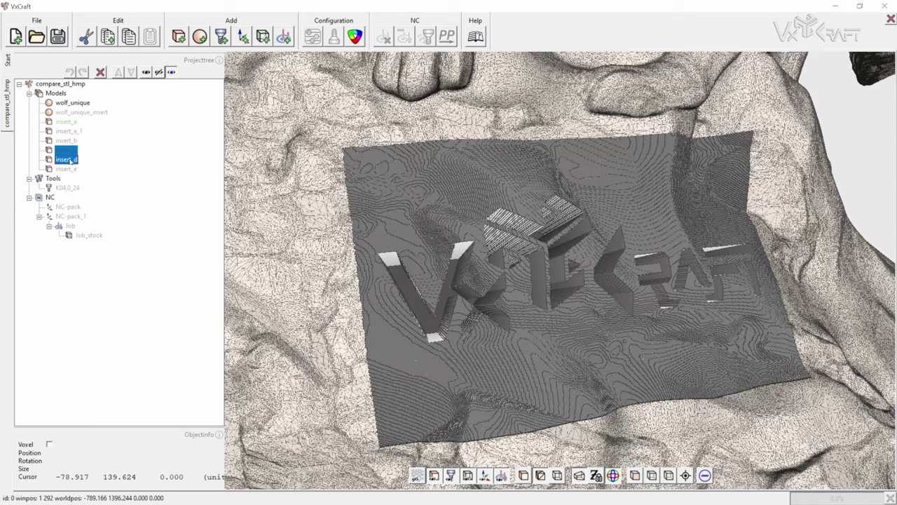
pyautogui.moveTo(504, 380); pyautogui.dragTo(554, 357, button='middle')
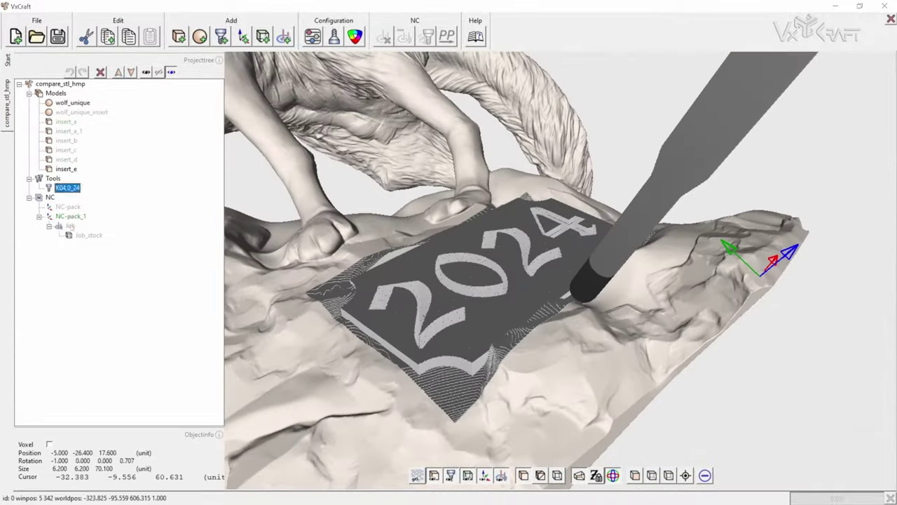
pyautogui.click(70, 225)
pyautogui.moveTo(501, 381); pyautogui.dragTo(658, 279, button='middle')
# Toggle wolf_unique off and on to examine the Job toolpath around the 2024 insert
pyautogui.doubleClick(73, 103)
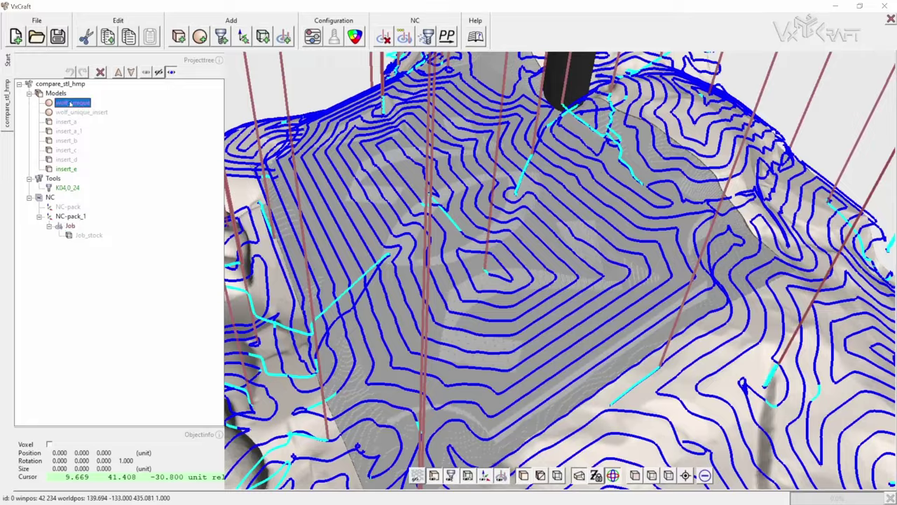
pyautogui.moveTo(505, 330); pyautogui.dragTo(537, 262, button='middle')
pyautogui.doubleClick(81, 102)
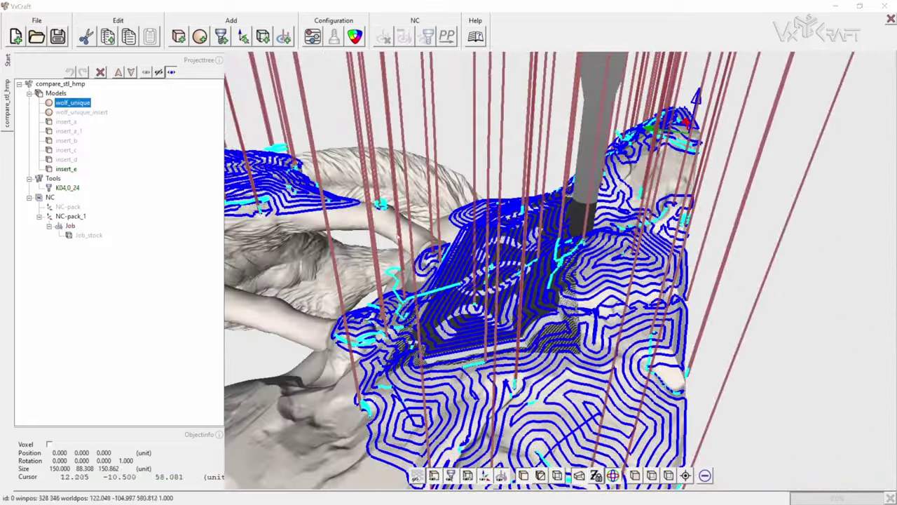
pyautogui.scroll(-3, 587, 272)
pyautogui.moveTo(588, 274); pyautogui.dragTo(590, 316, button='middle')
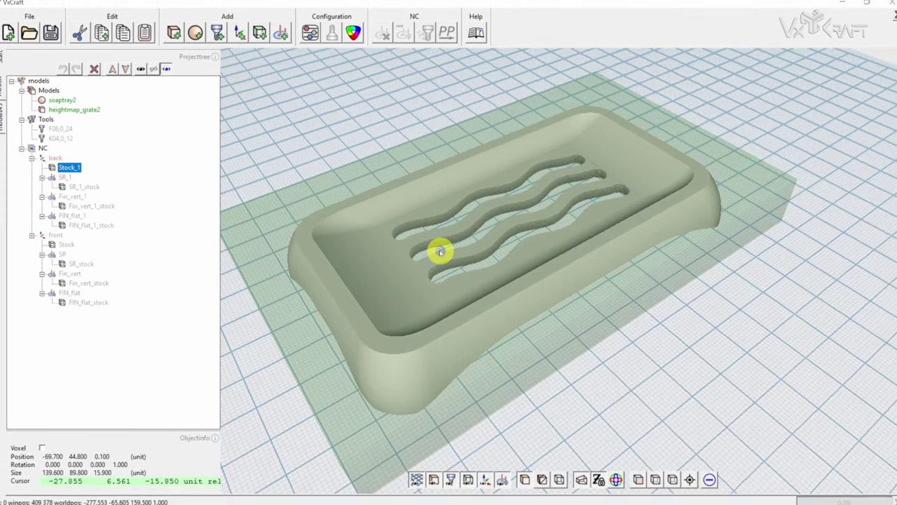
# Hide the grid and select the back NC pack to examine the soap tray's underside inside its stock
pyautogui.click(418, 475)
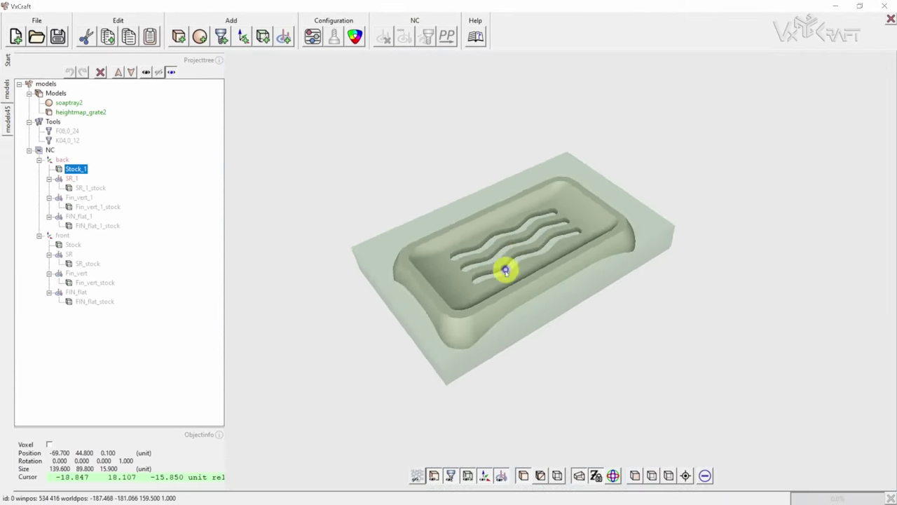
pyautogui.moveTo(548, 196); pyautogui.dragTo(511, 5, button='middle')
pyautogui.moveTo(537, 298); pyautogui.dragTo(568, 259, button='middle')
pyautogui.click(61, 160)
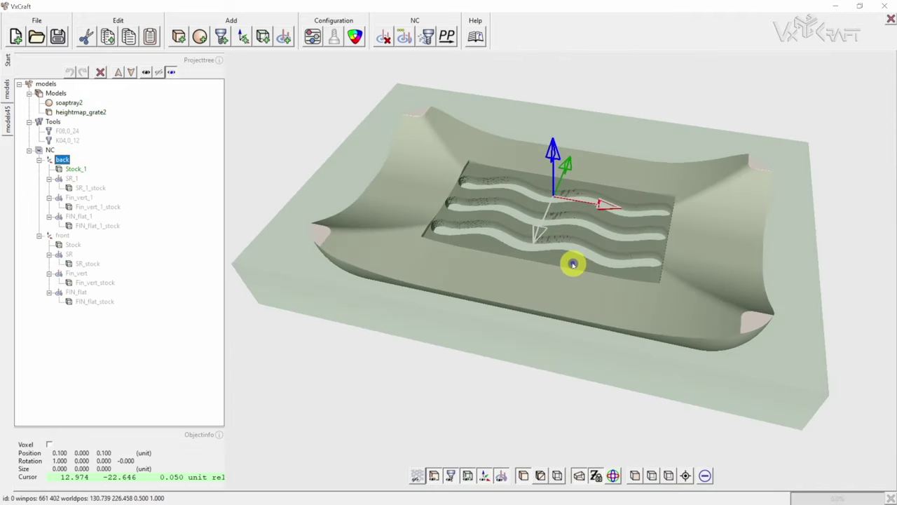
# Display the back toolpaths SR_1, Fin_vert_1 and FIN_flat_1 one after another and examine the finishing path up close
pyautogui.click(69, 178)
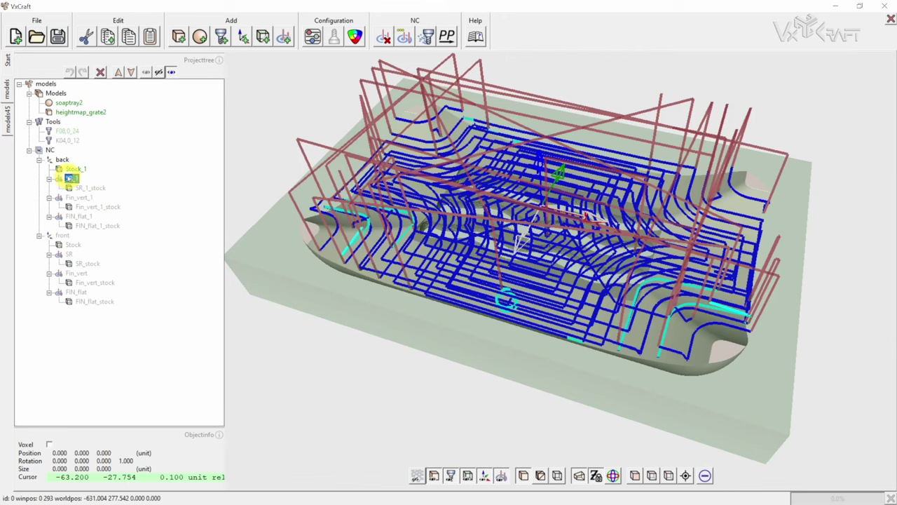
pyautogui.click(78, 198)
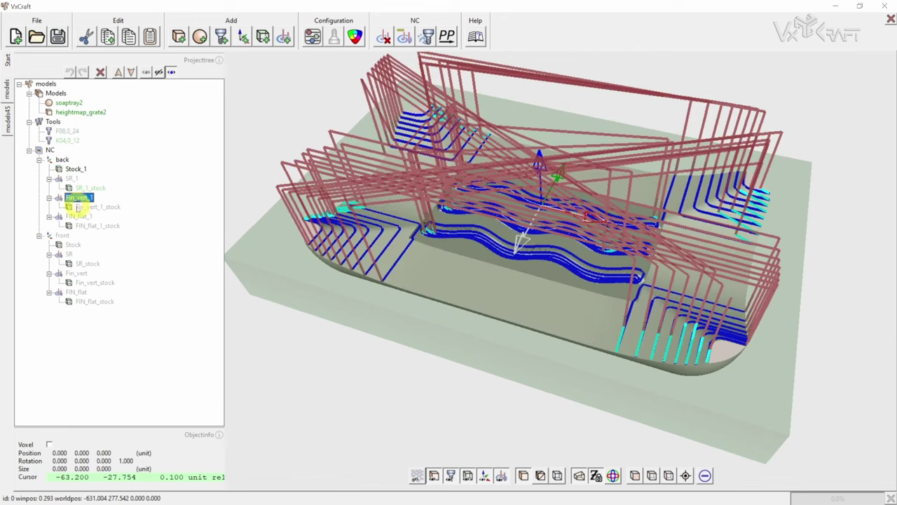
pyautogui.click(78, 217)
pyautogui.scroll(5, 609, 273)
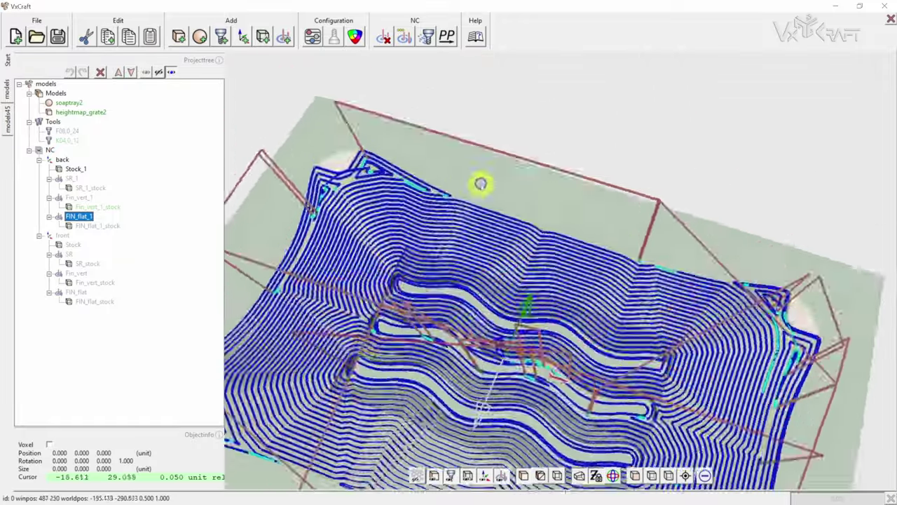
pyautogui.moveTo(480, 183); pyautogui.dragTo(497, 493, button='middle')
pyautogui.scroll(3, 469, 260)
pyautogui.moveTo(468, 260); pyautogui.dragTo(481, 331, button='middle')
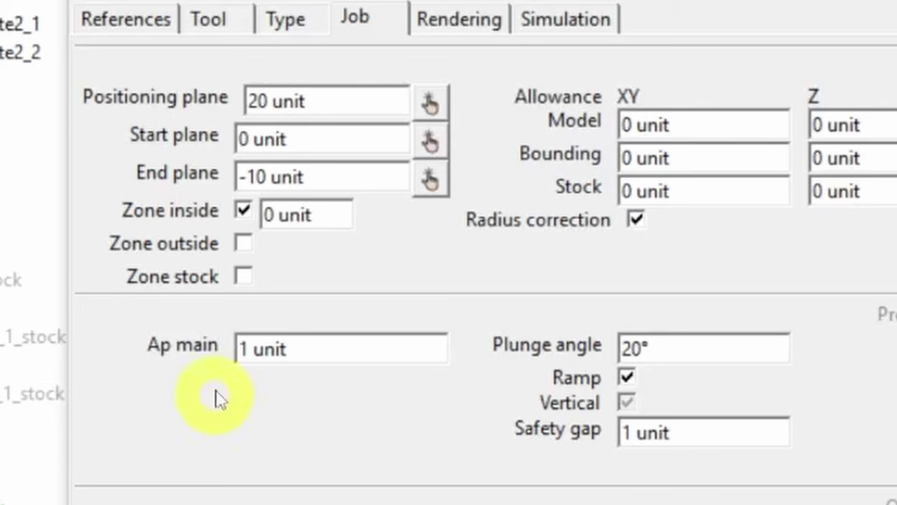
# Display the front toolpaths SR, Fin_vert and FIN_flat one after another on the soap tray
pyautogui.click(237, 241)
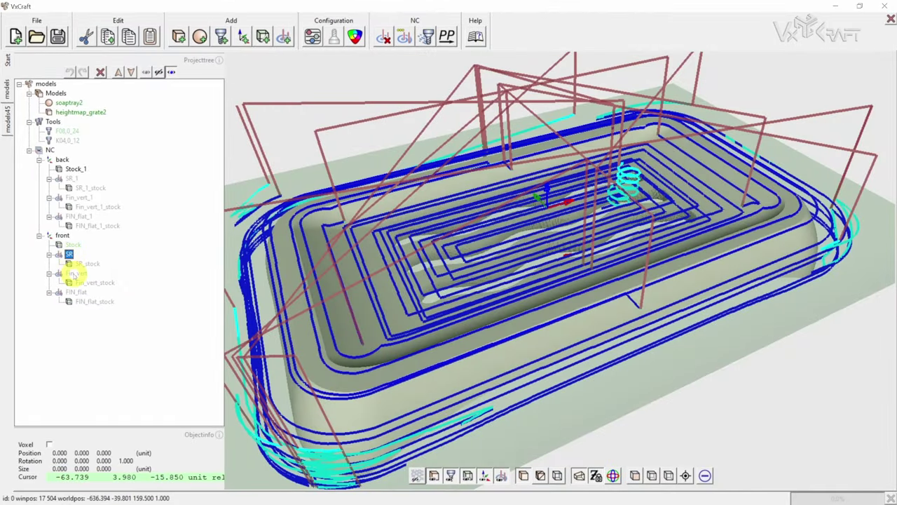
pyautogui.click(74, 273)
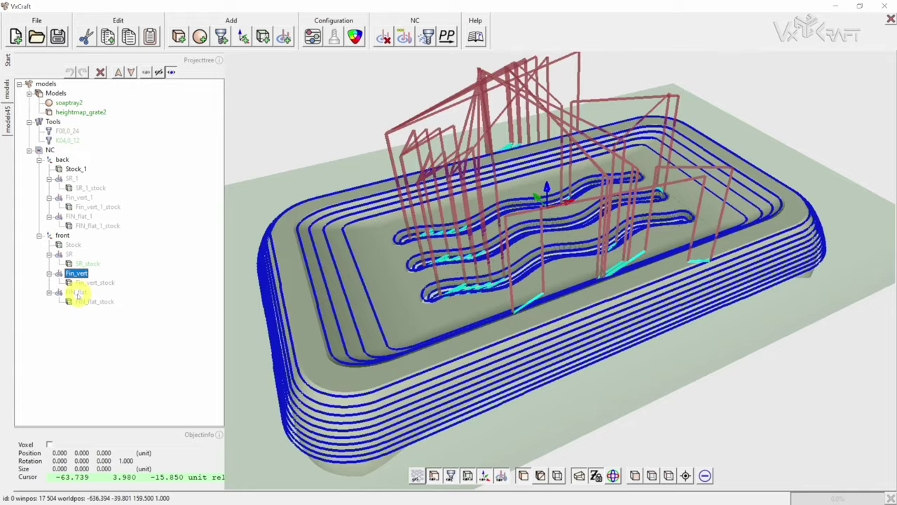
pyautogui.click(77, 293)
# Show the tools F08,0_24 and K04,0_12 together with the FIN_flat toolpath and examine them at the wavy slots
pyautogui.click(68, 140)
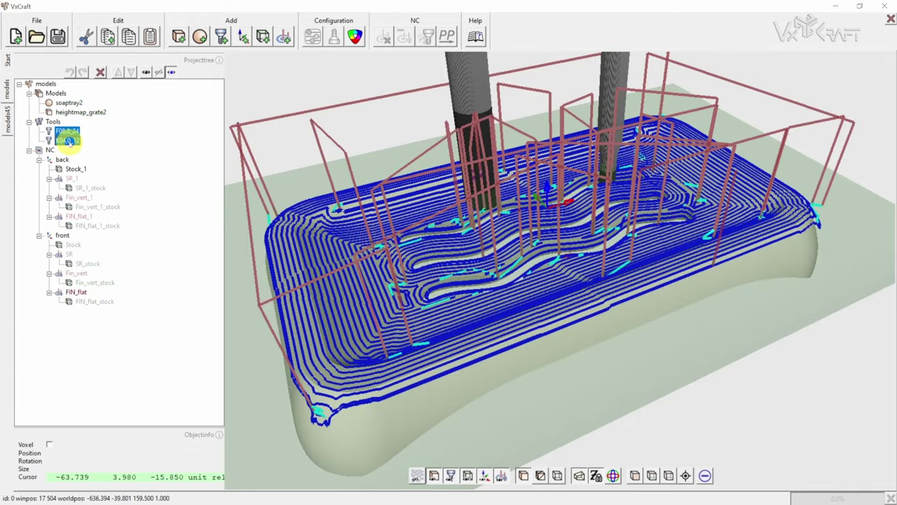
pyautogui.moveTo(596, 274); pyautogui.dragTo(661, 259, button='middle')
pyautogui.scroll(4, 652, 252)
pyautogui.moveTo(470, 100); pyautogui.dragTo(671, 271, button='middle')
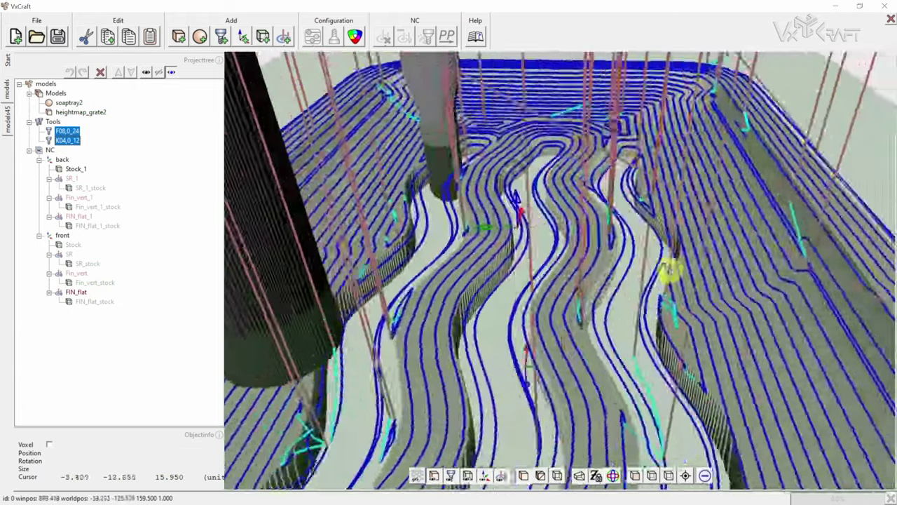
pyautogui.moveTo(669, 274); pyautogui.dragTo(645, 287)
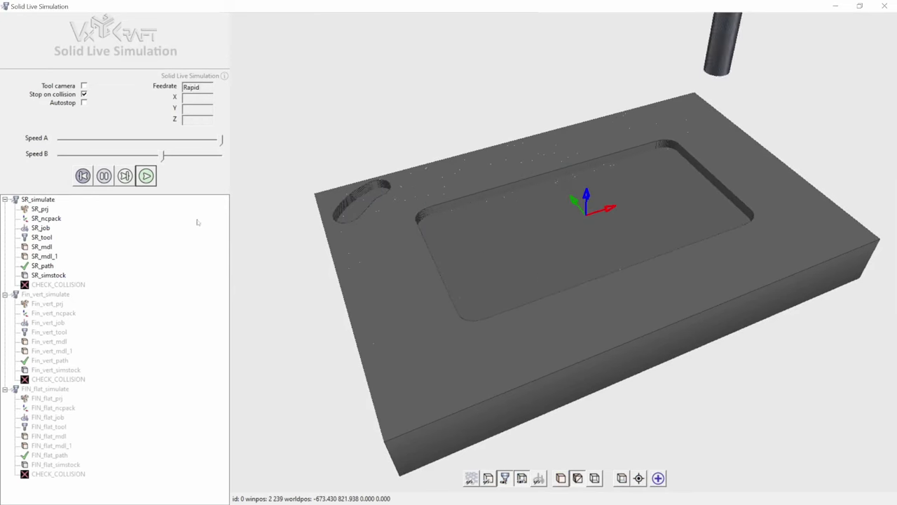
# Follow the soap tray's front machining in Solid Live Simulation, run FIN_flat_simulate, and inspect the milled wavy slots
pyautogui.moveTo(785, 340); pyautogui.dragTo(666, 342, button='middle')
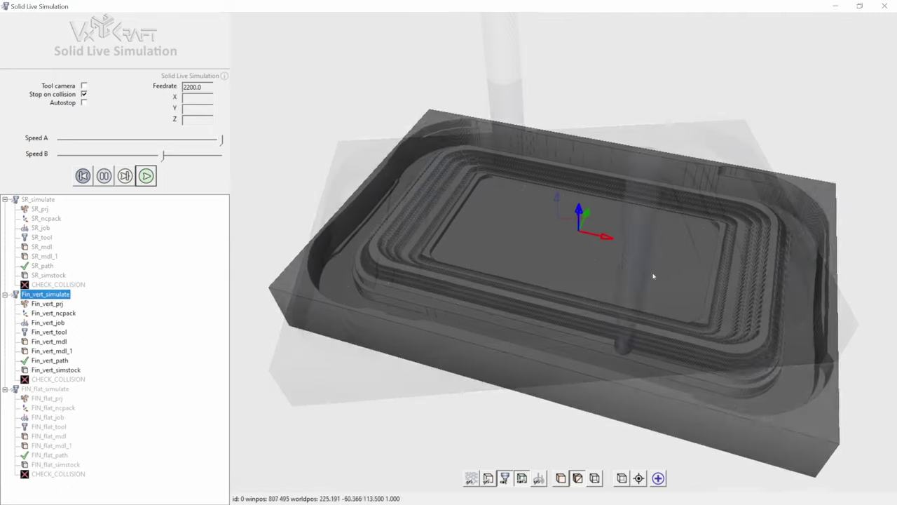
pyautogui.moveTo(654, 277); pyautogui.dragTo(590, 278, button='middle')
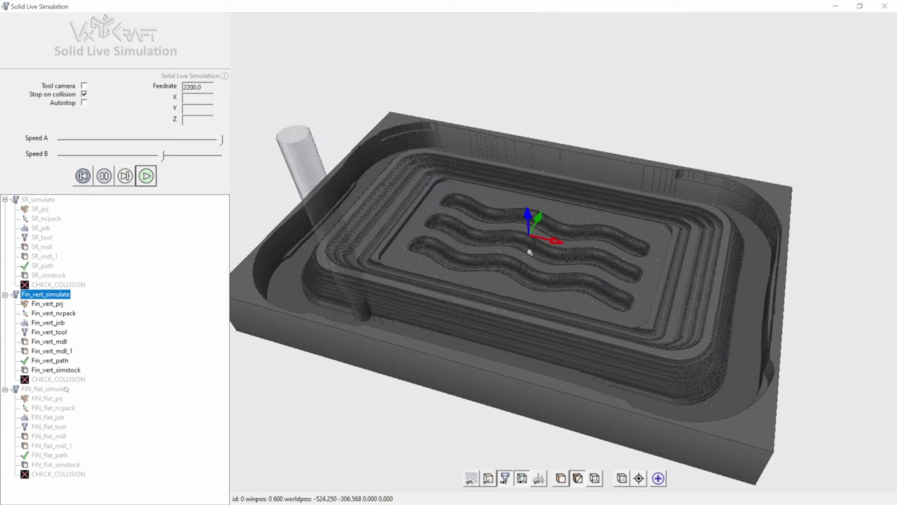
pyautogui.doubleClick(66, 389)
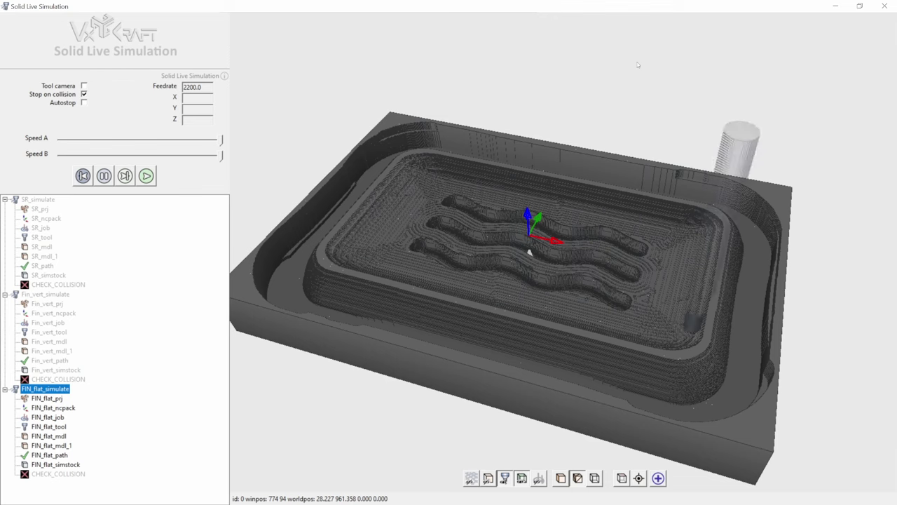
pyautogui.moveTo(639, 80); pyautogui.dragTo(511, 215, button='middle')
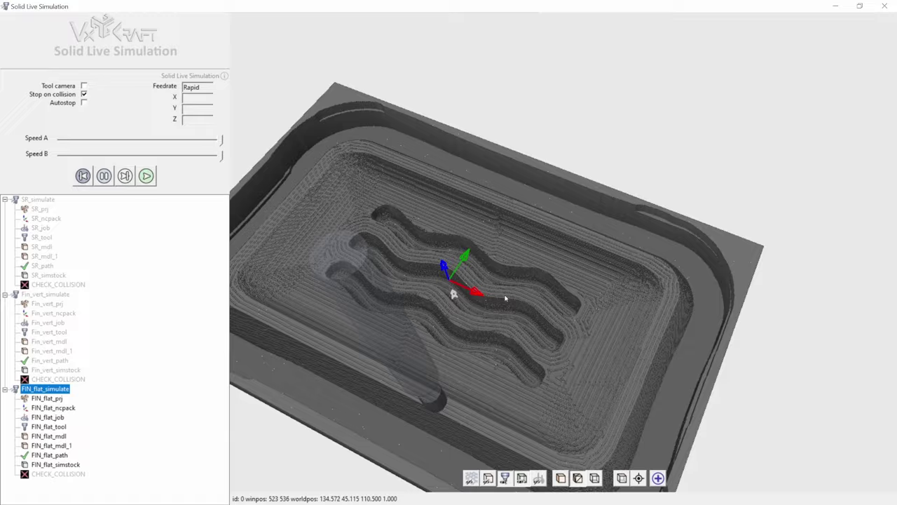
pyautogui.moveTo(505, 298); pyautogui.dragTo(540, 320, button='middle')
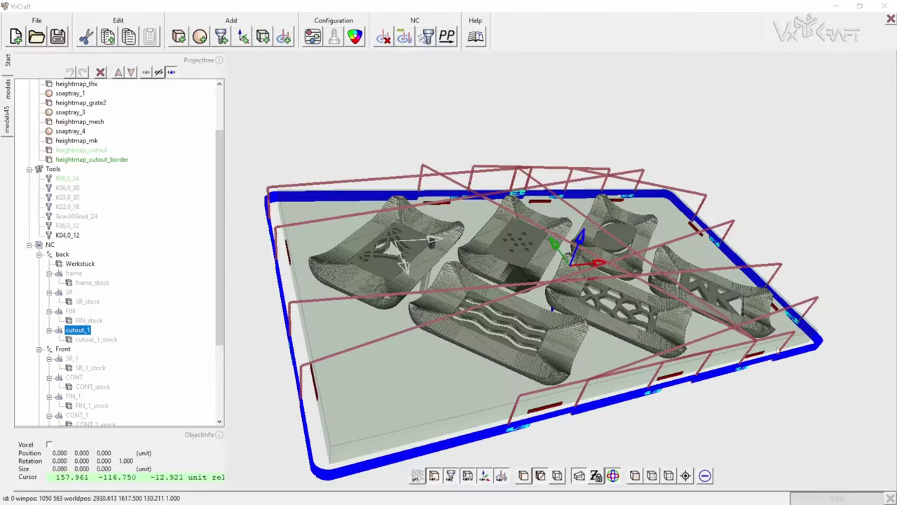
# Examine the cutout_1 toolpath around the shared stock plate holding the set of soap trays
pyautogui.moveTo(777, 350); pyautogui.dragTo(609, 354, button='middle')
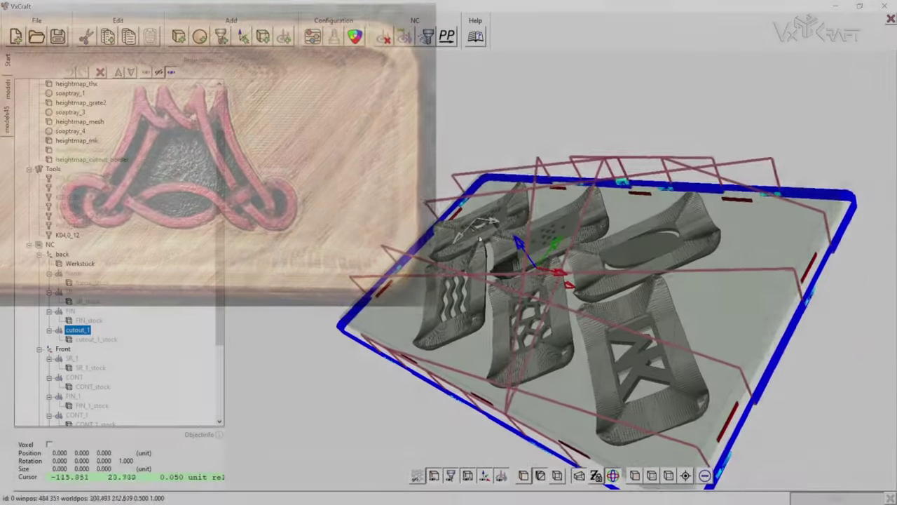
pyautogui.moveTo(489, 202); pyautogui.dragTo(600, 265, button='middle')
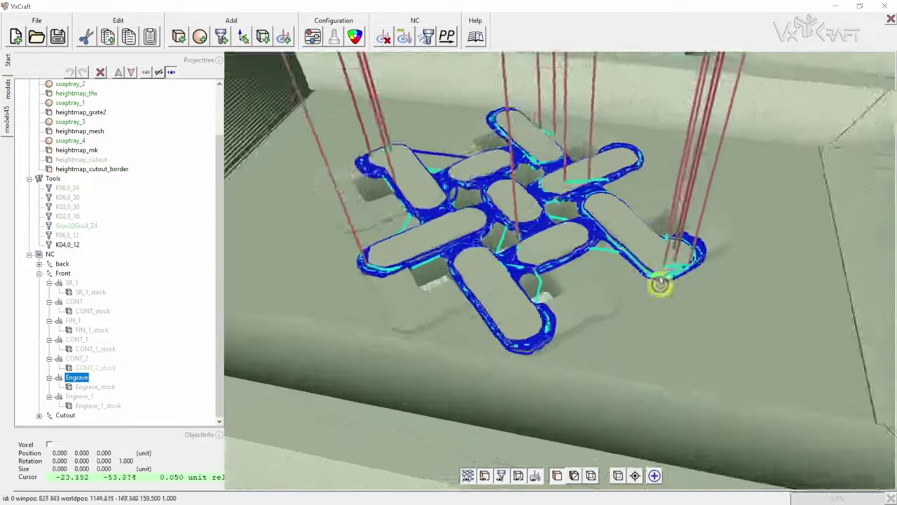
pyautogui.scroll(3, 660, 283)
pyautogui.moveTo(660, 284); pyautogui.dragTo(590, 415, button='middle')
pyautogui.scroll(3, 418, 224)
# Examine the front Engrave toolpath closely on the soap tray with the triangular knot insert
pyautogui.scroll(-10, 592, 415)
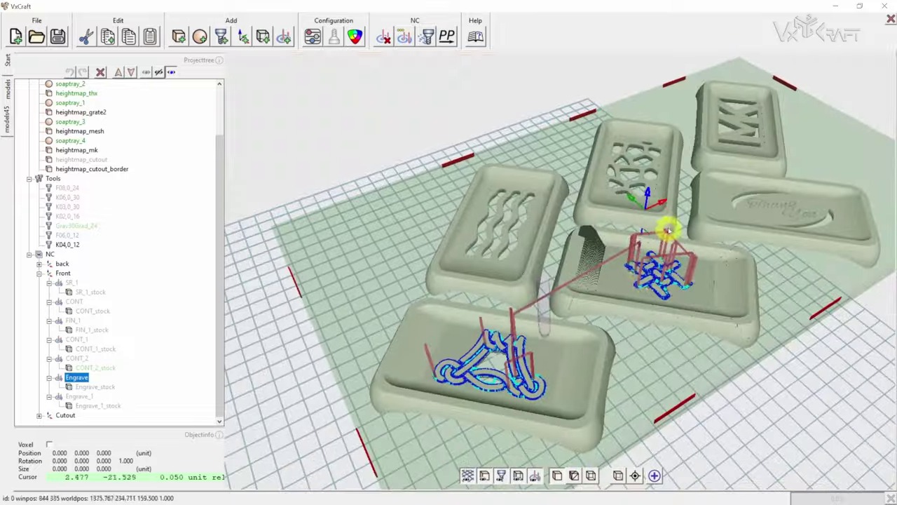
pyautogui.scroll(3, 504, 378)
pyautogui.moveTo(505, 379); pyautogui.dragTo(577, 237, button='middle')
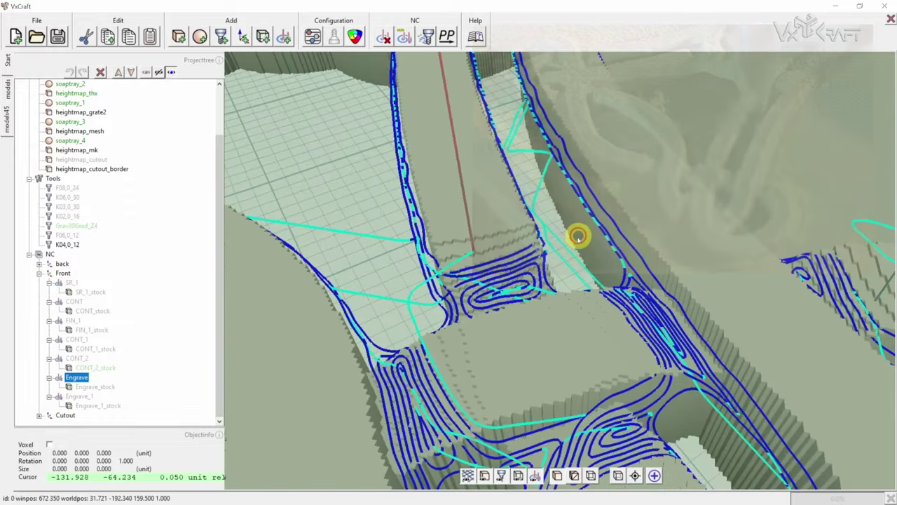